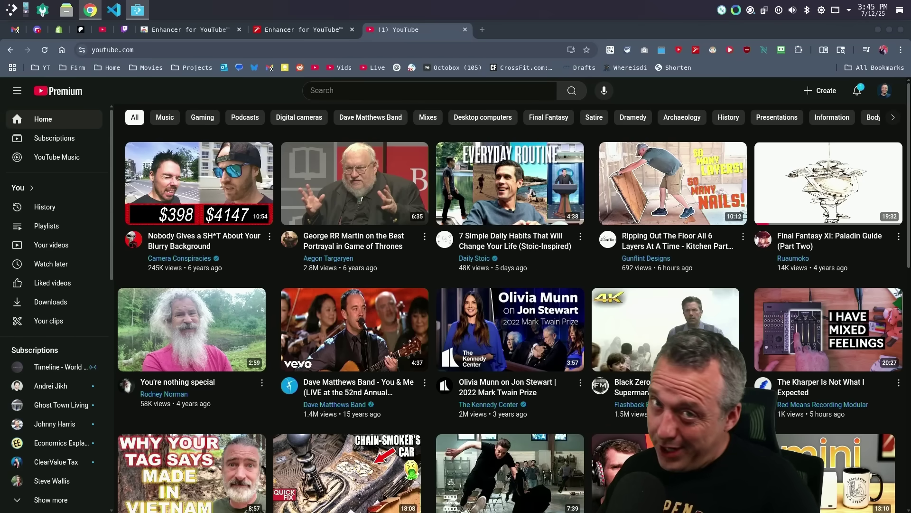
Check the Enhancer for YouTube Web Store page, then scroll the YouTube home feed toward 'Switching to Google Chrome'
left_click(593, 41)
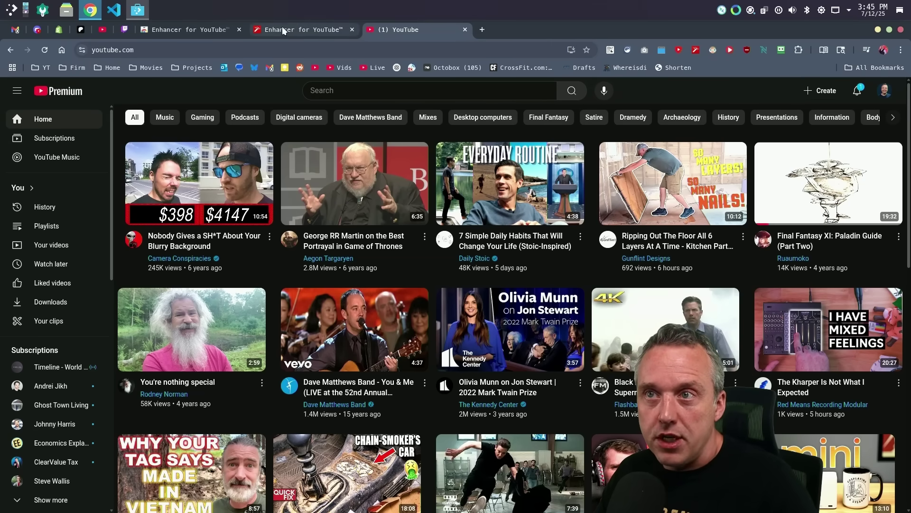
left_click(199, 28)
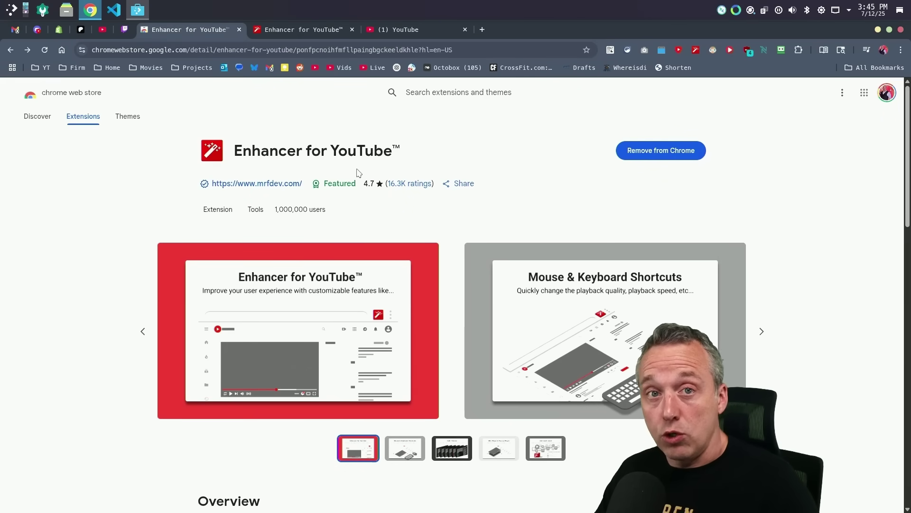
left_click(414, 31)
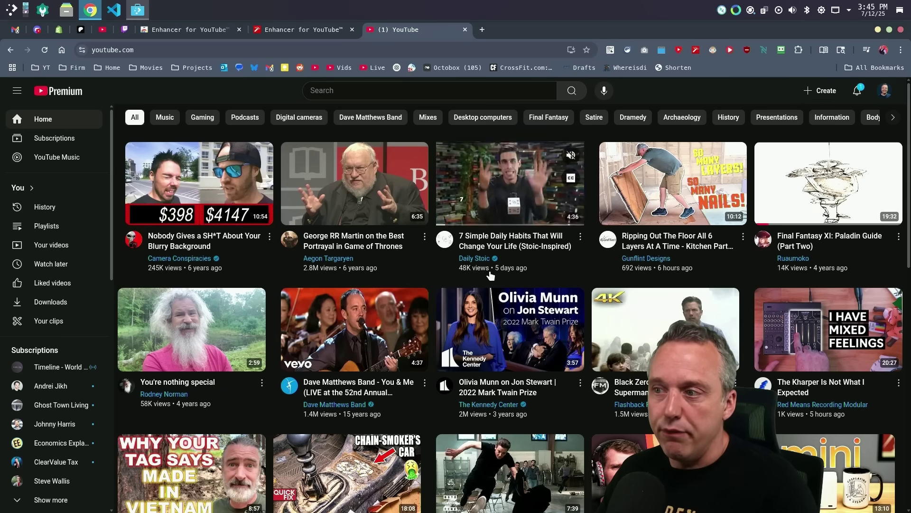
scroll(426, 272, "down", 8)
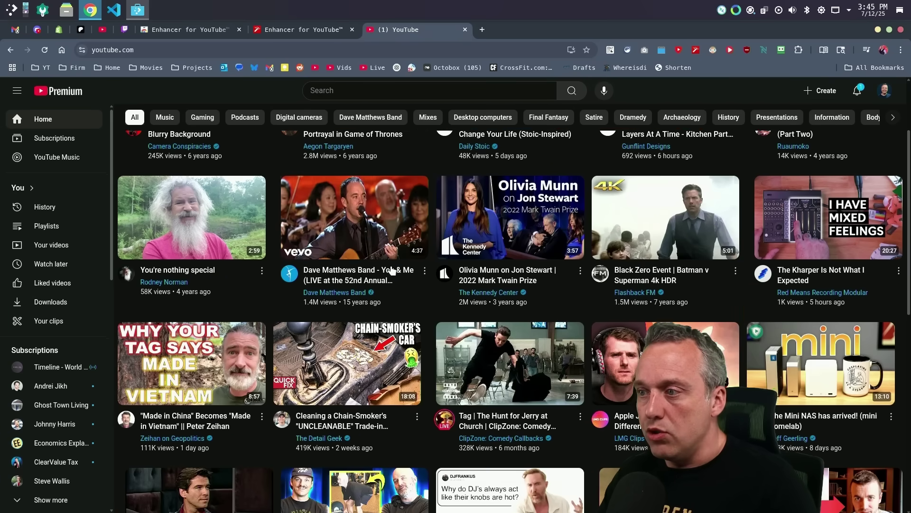
scroll(404, 276, "down", 7)
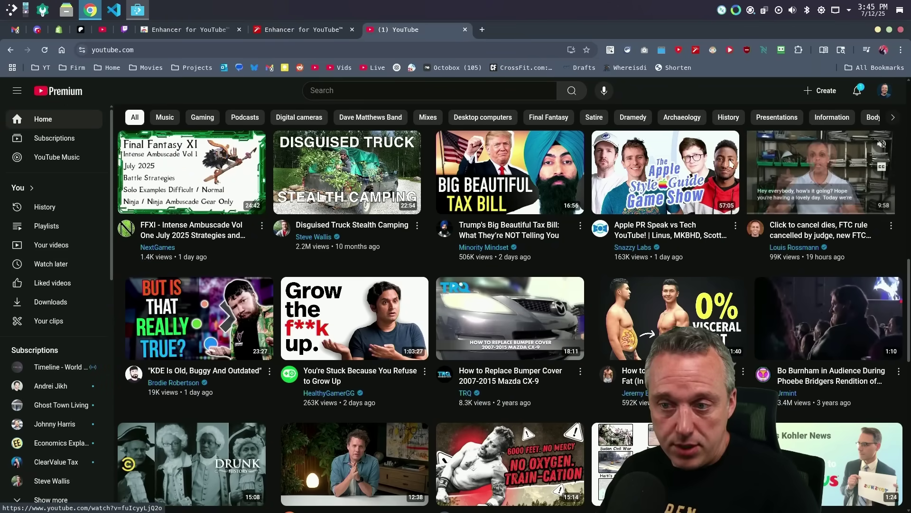
left_click(885, 91)
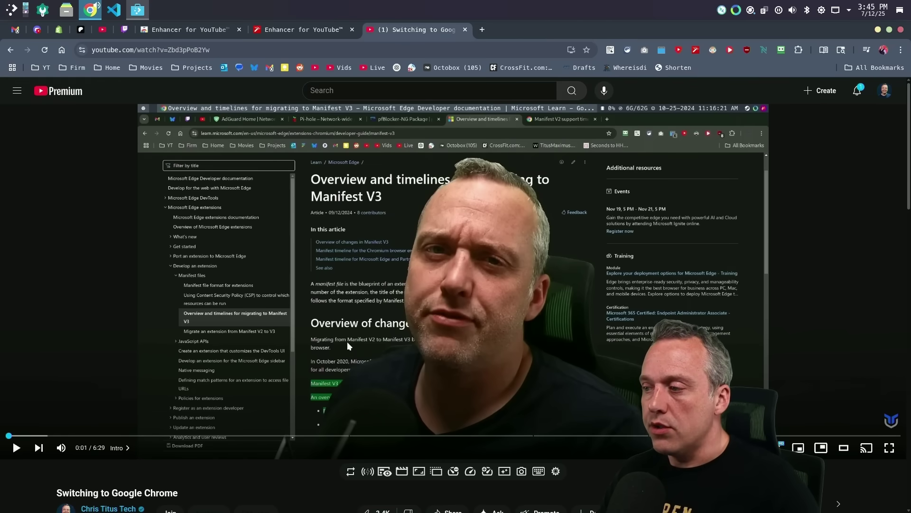
left_click(775, 447)
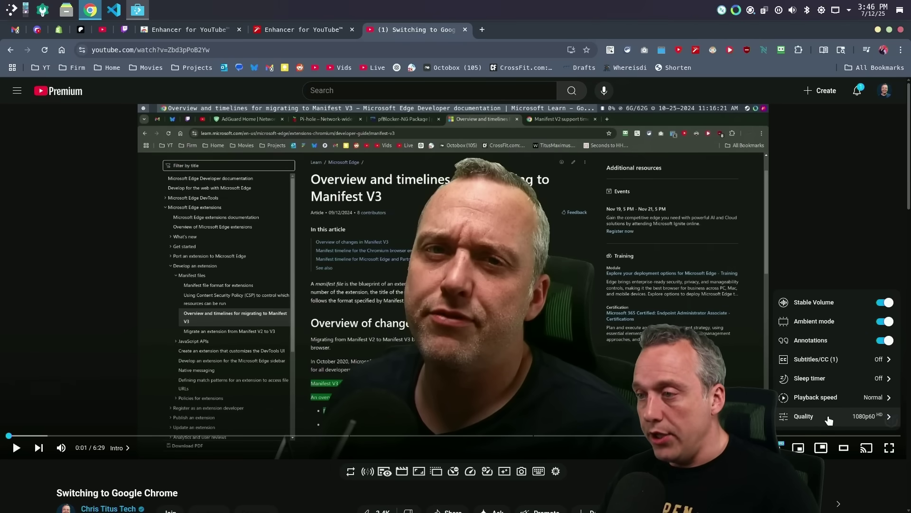
left_click(253, 494)
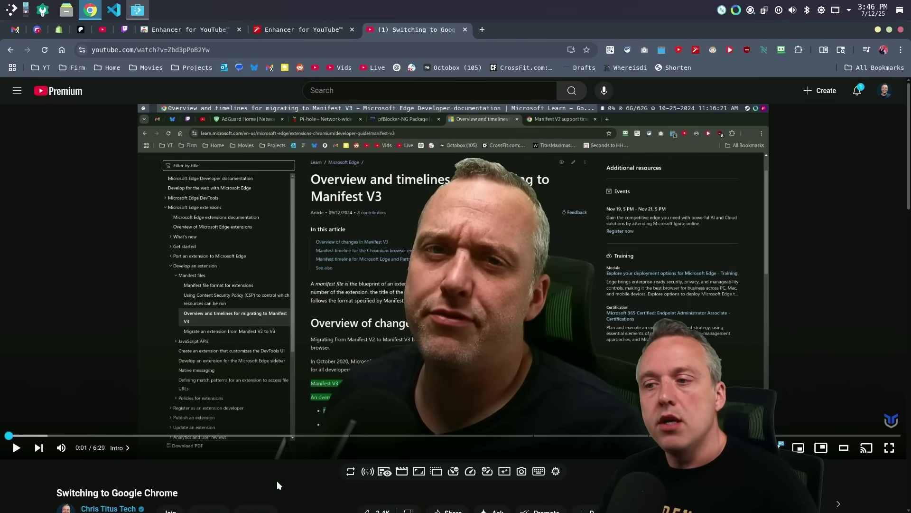
scroll(277, 480, "down", 3)
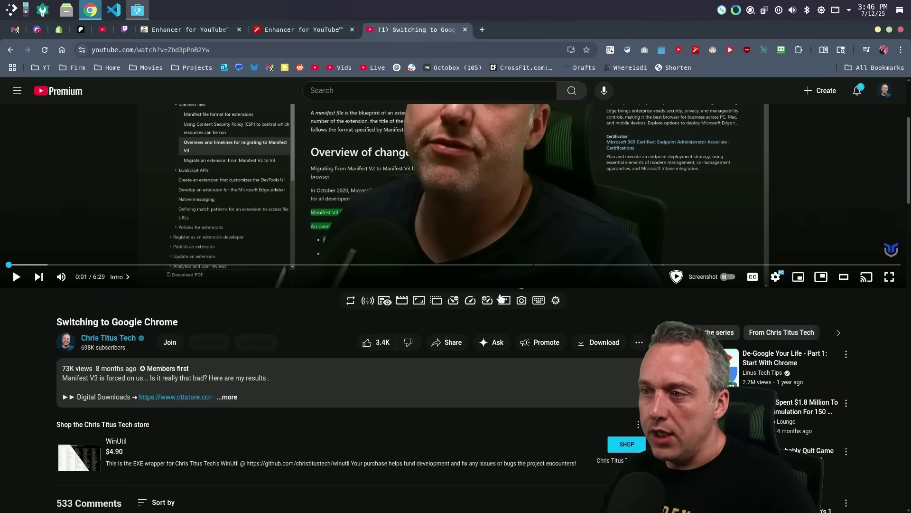
Play the Switching to Google Chrome video and raise its speed using Enhancer's speed button
left_click(385, 171)
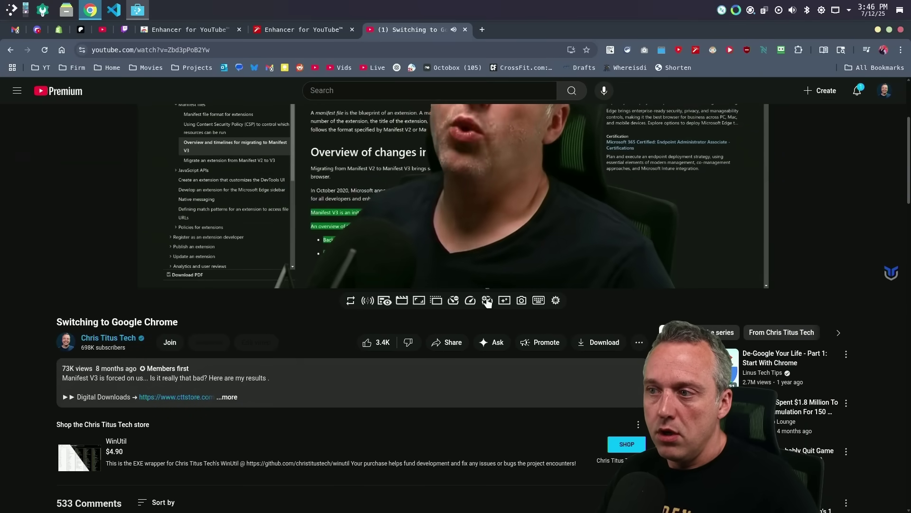
scroll(488, 302, "up", 8)
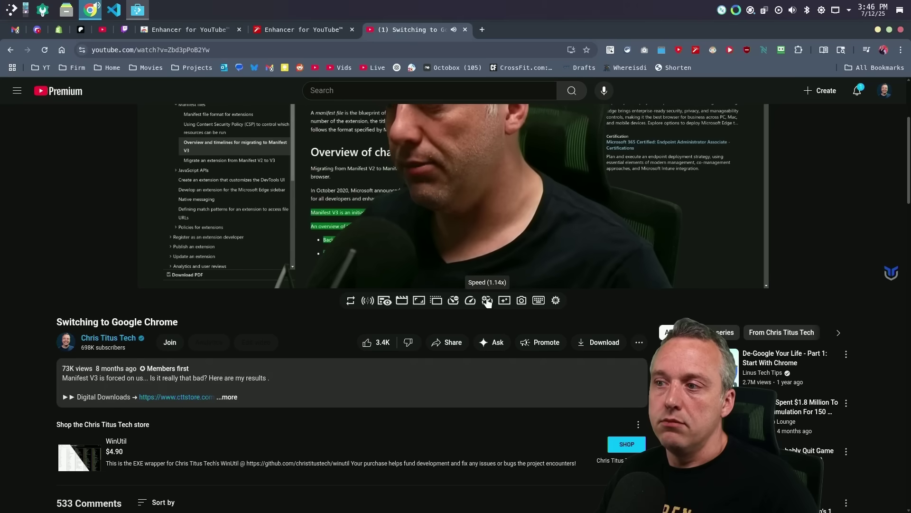
scroll(488, 303, "up", 8)
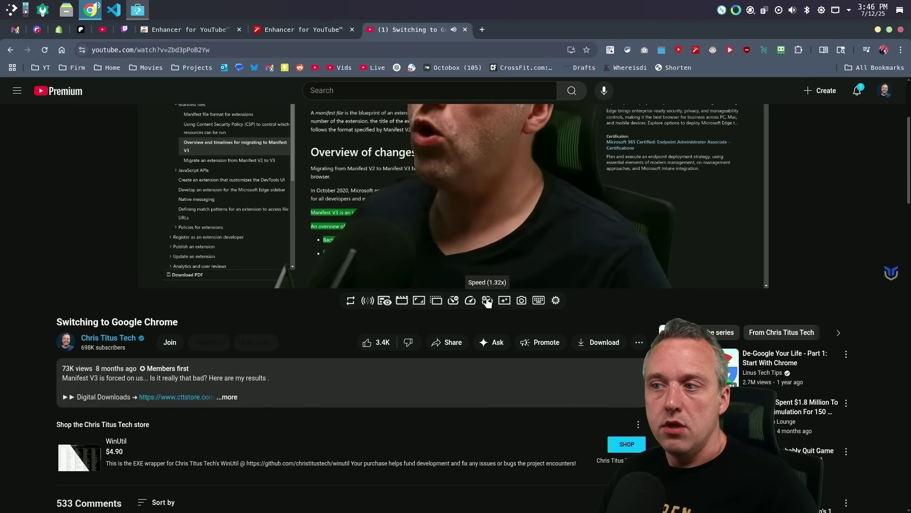
scroll(487, 302, "up", 7)
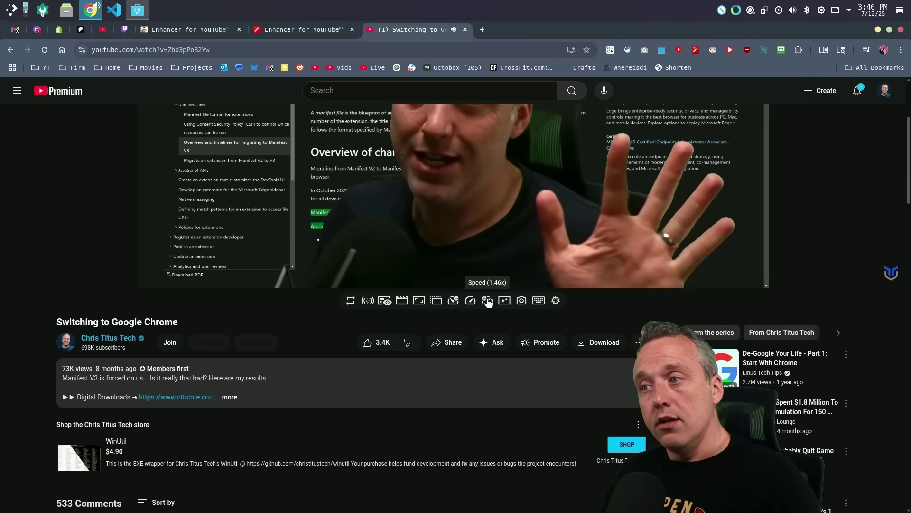
scroll(461, 306, "down", 6)
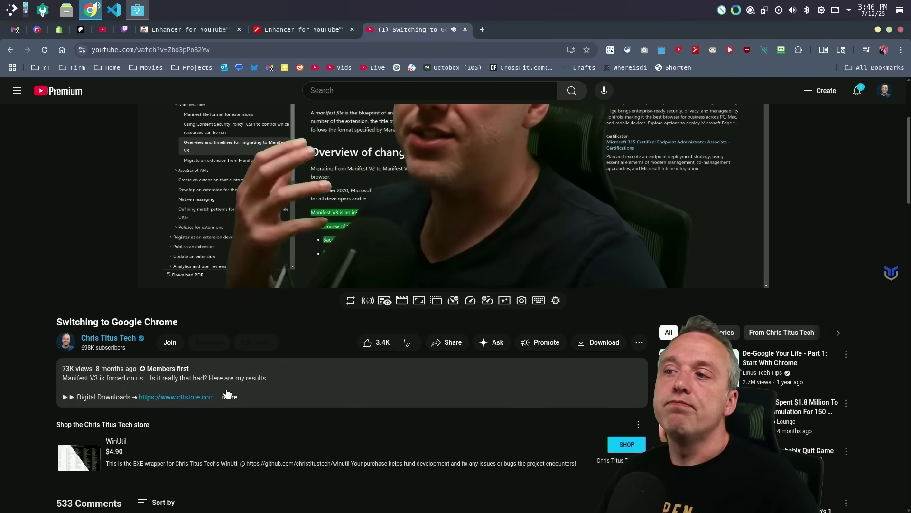
Pause the video and move over to the Enhancer for YouTube options page
key("space")
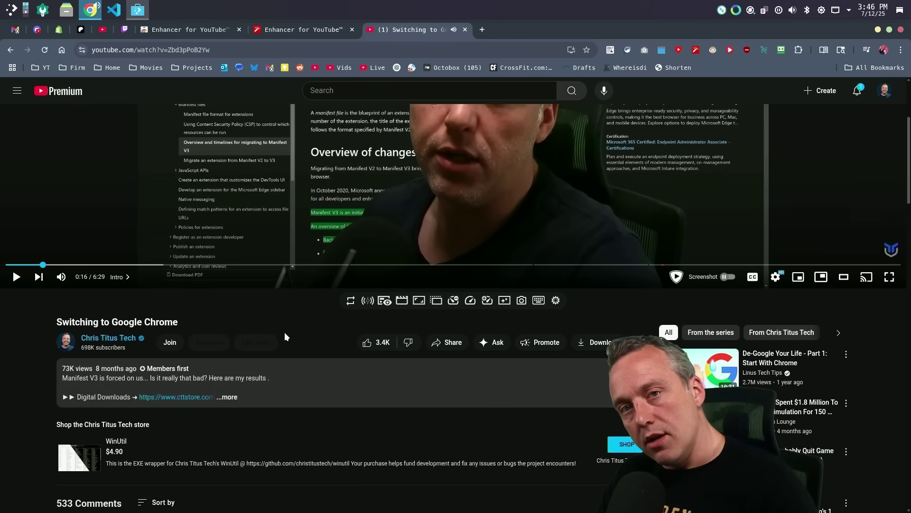
scroll(312, 439, "down", 4)
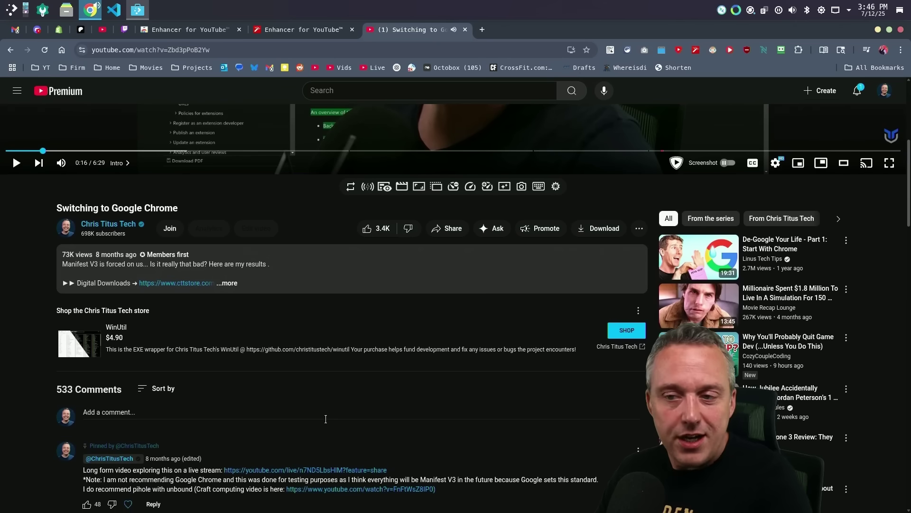
scroll(312, 440, "up", 6)
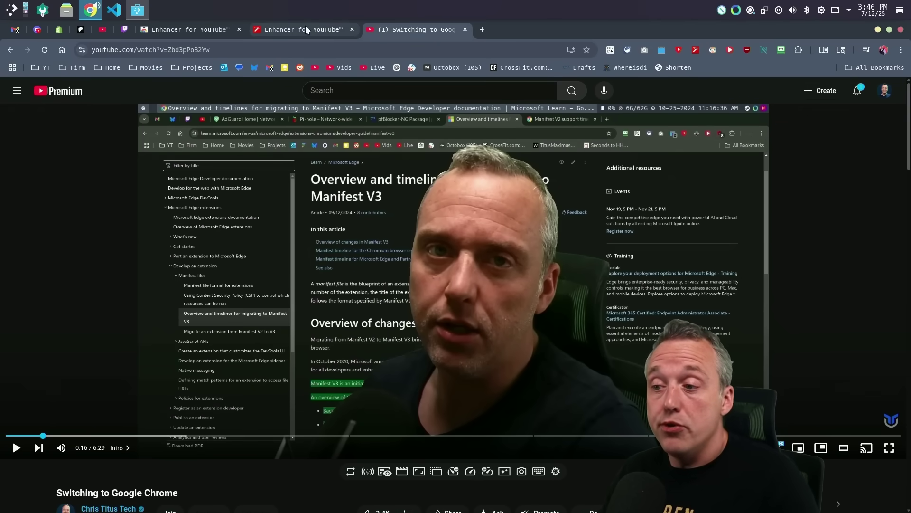
mouse_move(286, 31)
scroll(271, 232, "down", 15)
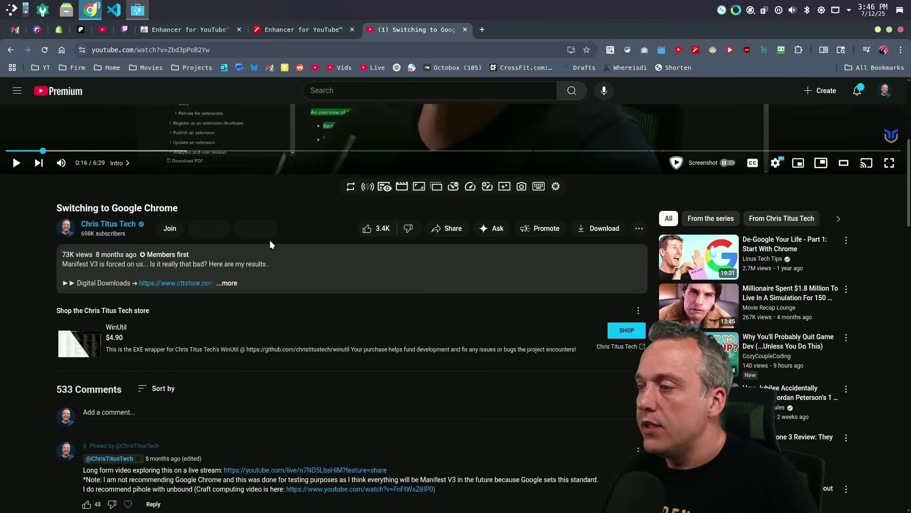
left_click(291, 30)
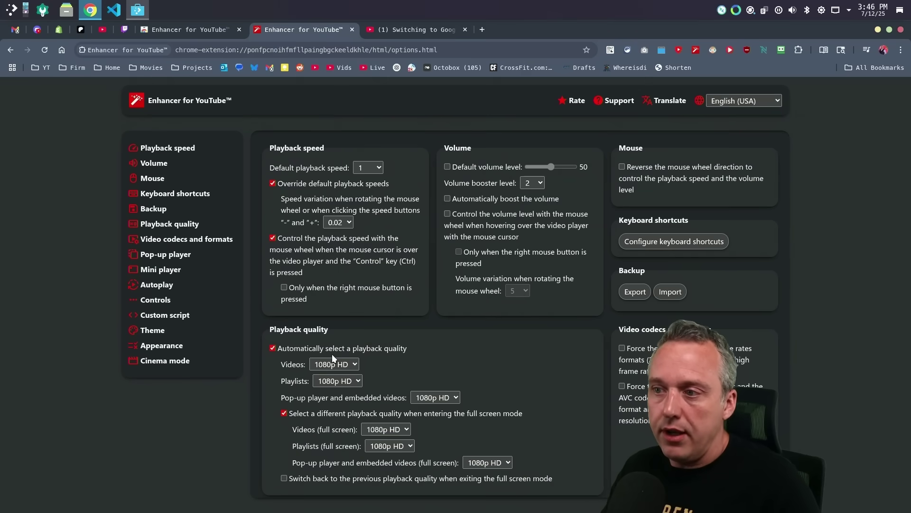
left_click(317, 365)
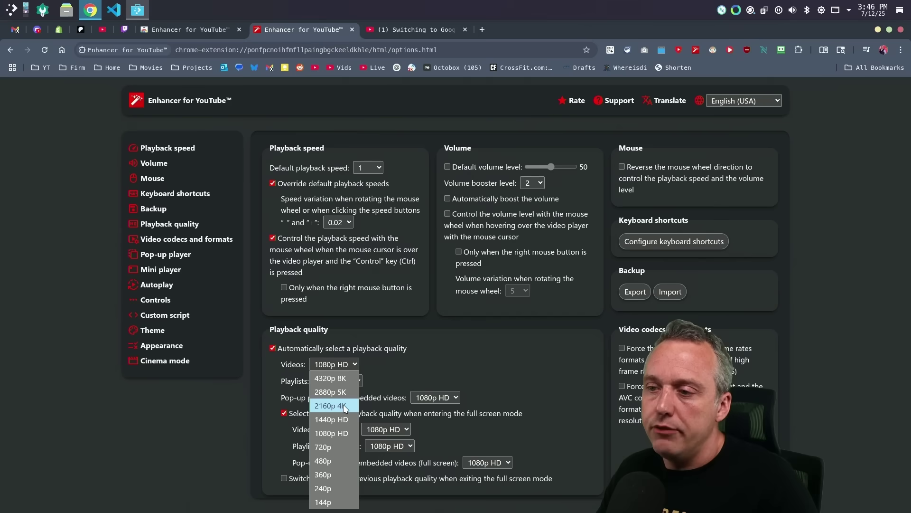
left_click(517, 361)
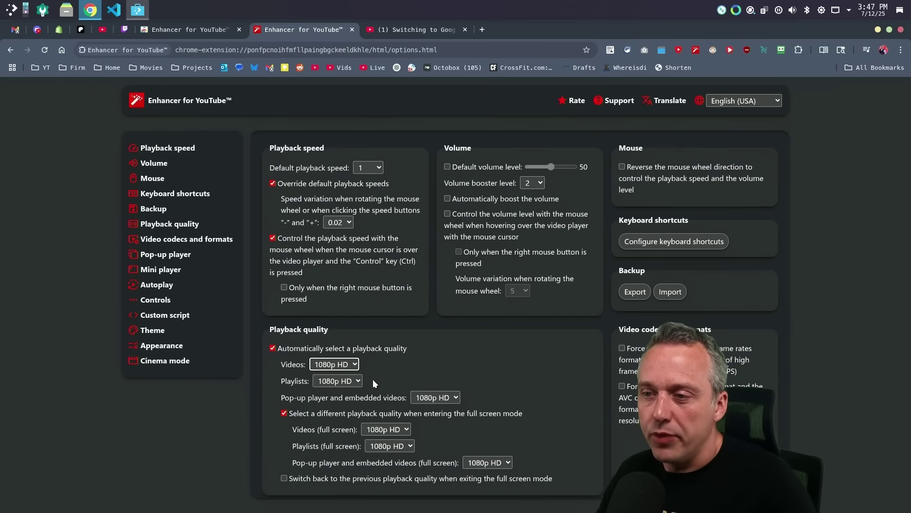
Preview the current mini player by scrolling the video page down to the comments
scroll(488, 252, "down", 6)
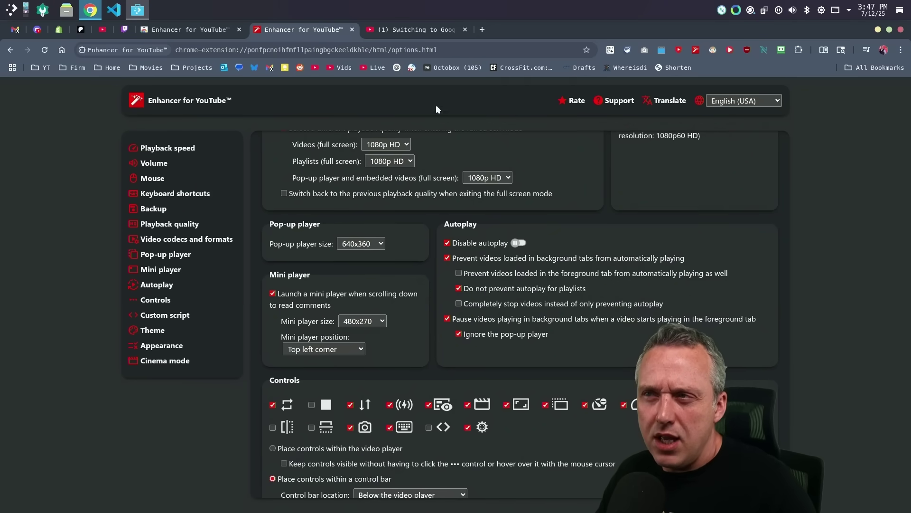
left_click(419, 31)
scroll(401, 255, "down", 12)
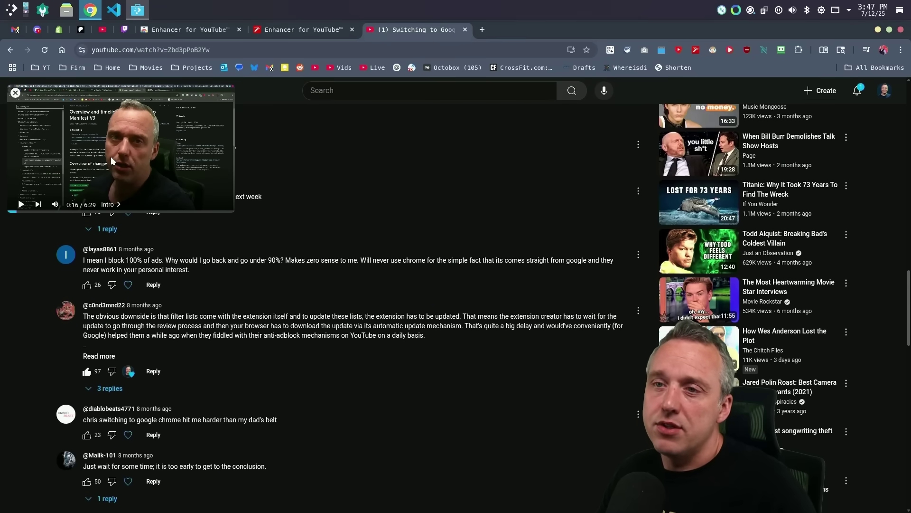
left_click(307, 30)
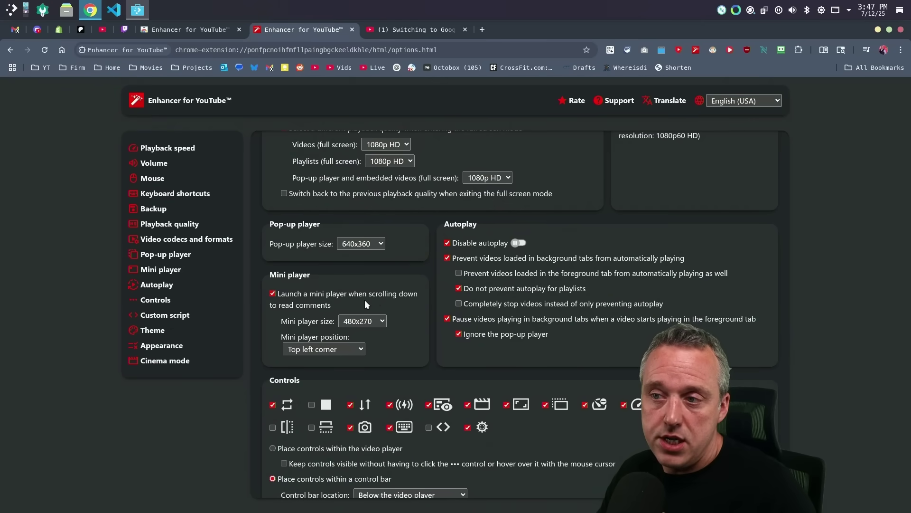
Choose 640x360 as the mini player size and verify it on the video page
left_click(381, 322)
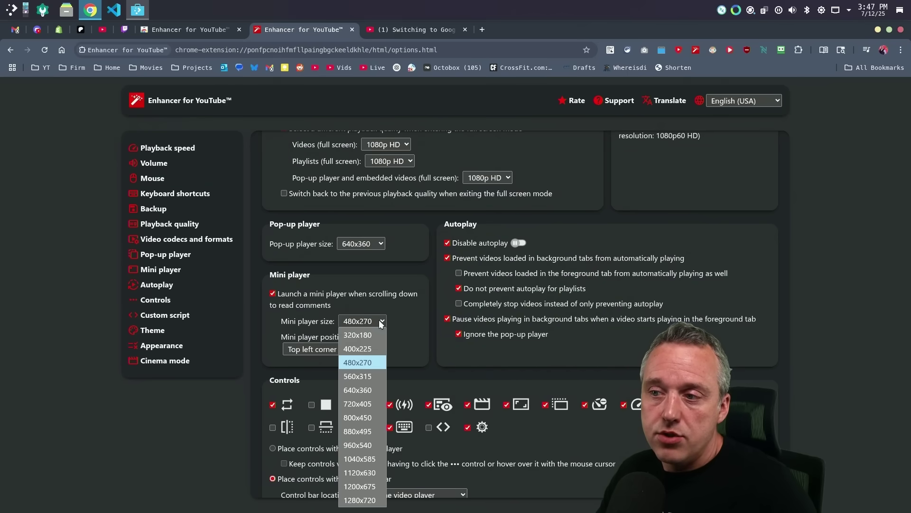
left_click(364, 391)
left_click(415, 28)
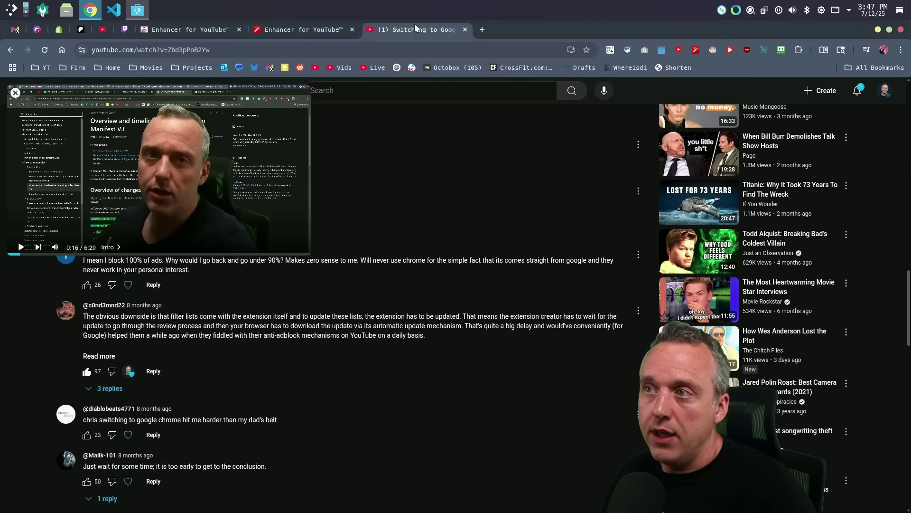
scroll(495, 314, "down", 7)
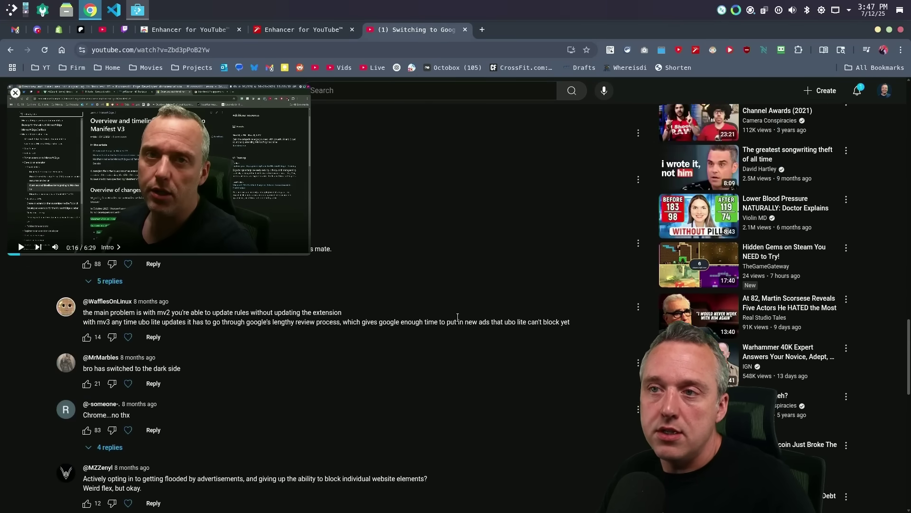
scroll(444, 311, "down", 5)
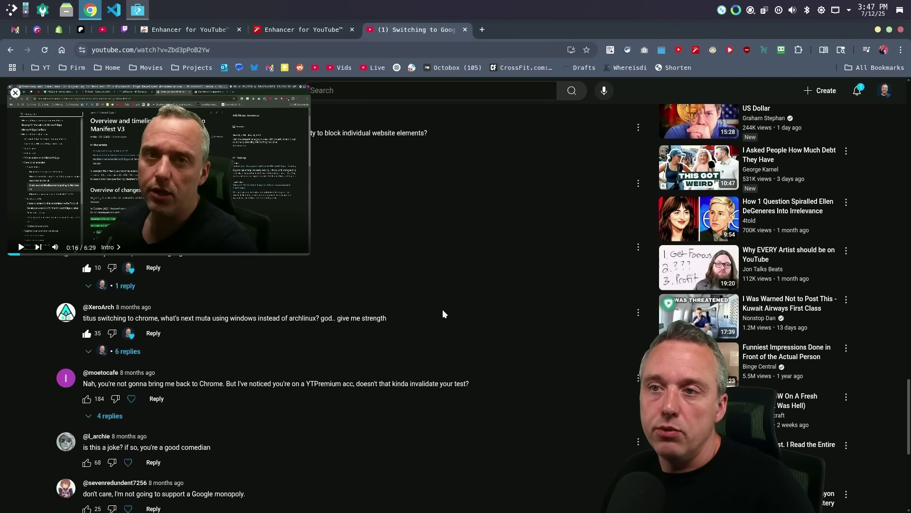
left_click(304, 30)
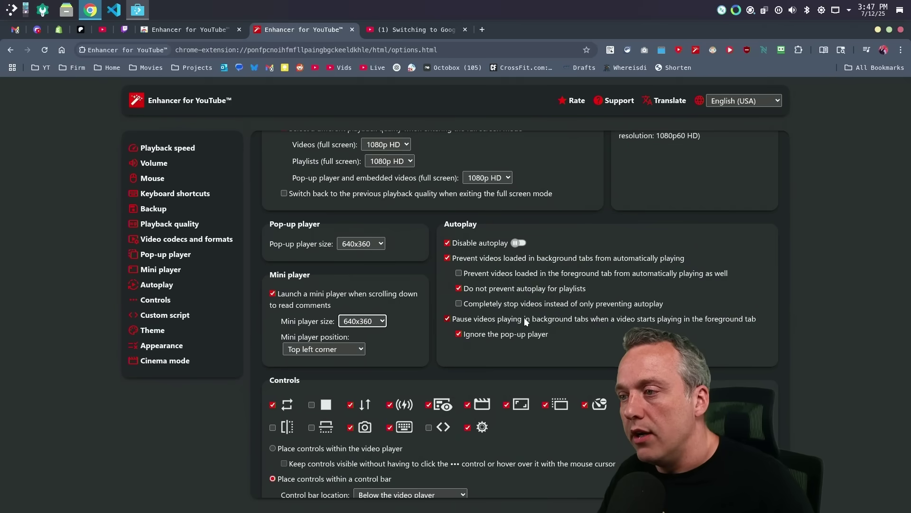
Uncheck the pop-up player icon under Controls, then scroll down to the Appearance section
scroll(571, 298, "down", 3)
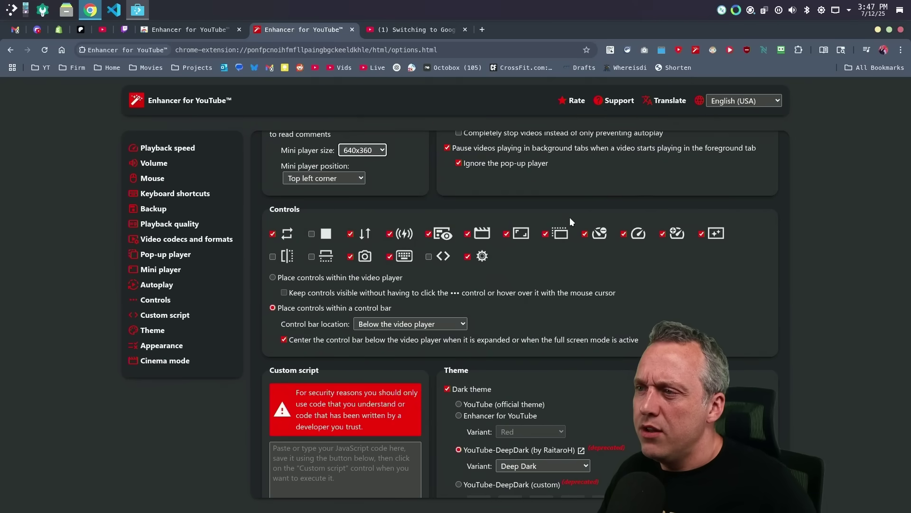
mouse_move(575, 231)
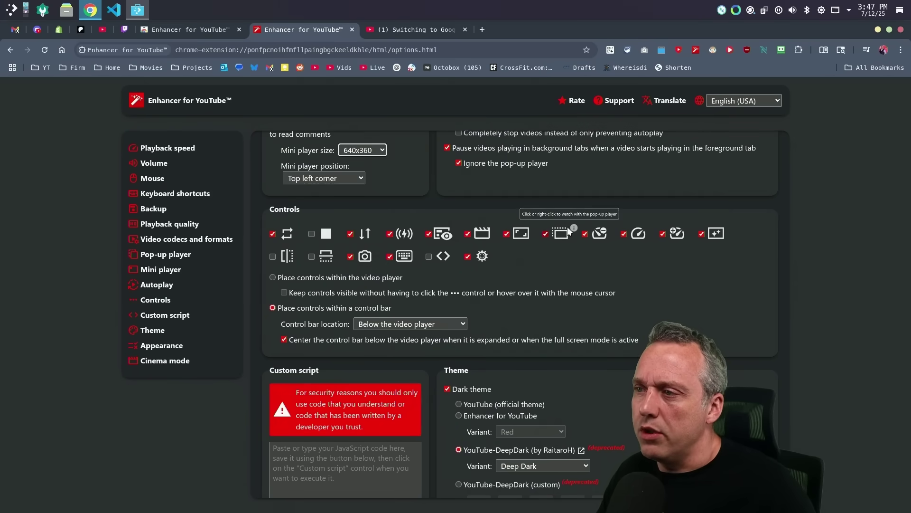
left_click(546, 234)
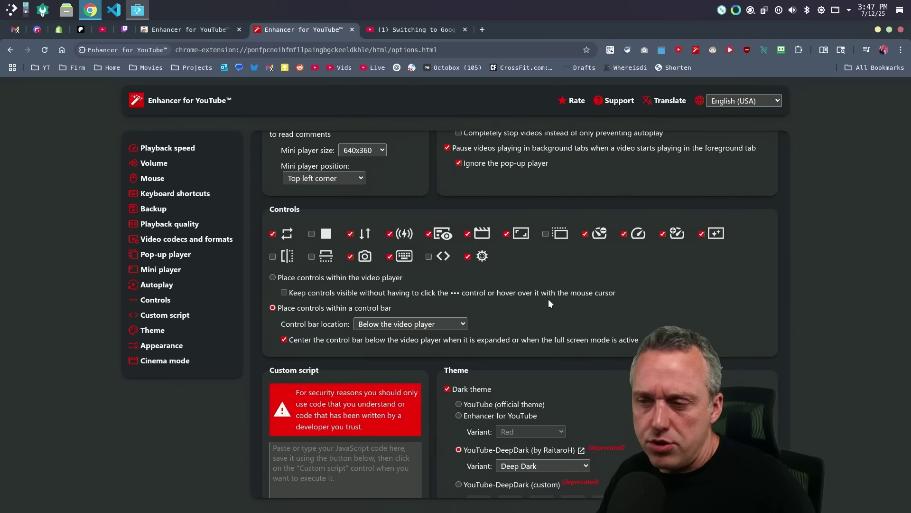
scroll(601, 301, "down", 6)
scroll(601, 301, "up", 2)
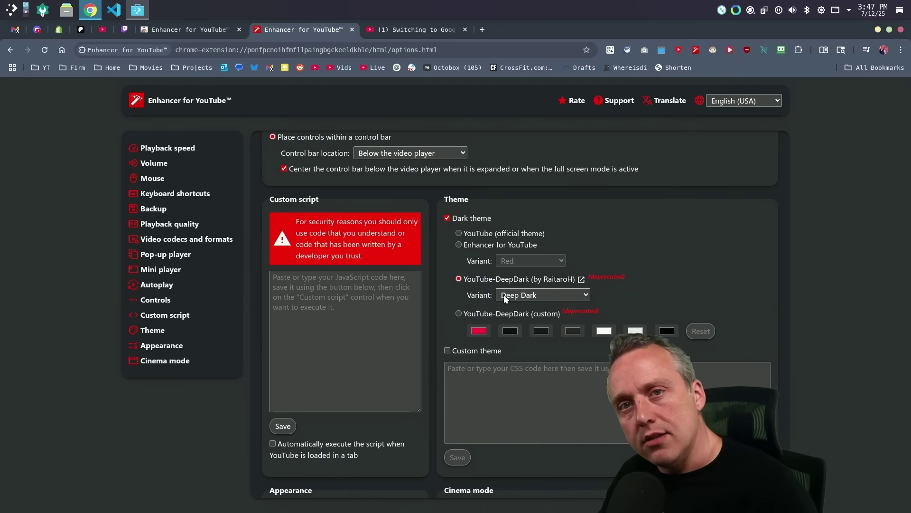
scroll(497, 294, "down", 7)
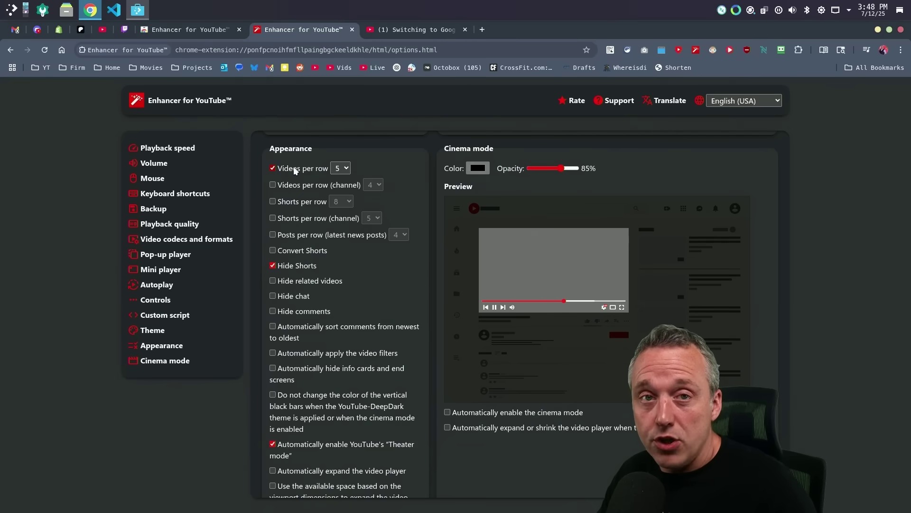
Set Videos per row to 4, close the mini player, and open Home then Subscriptions
left_click(344, 169)
left_click(338, 204)
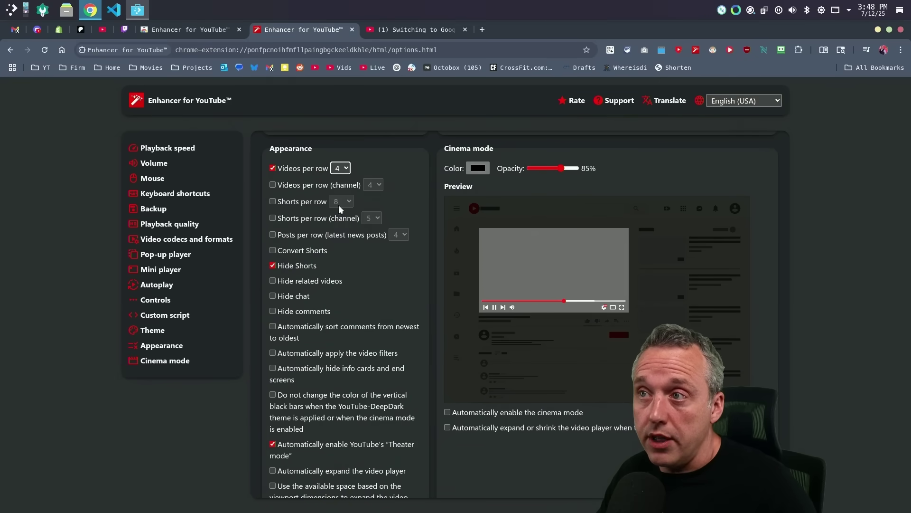
left_click(420, 30)
scroll(481, 266, "up", 10)
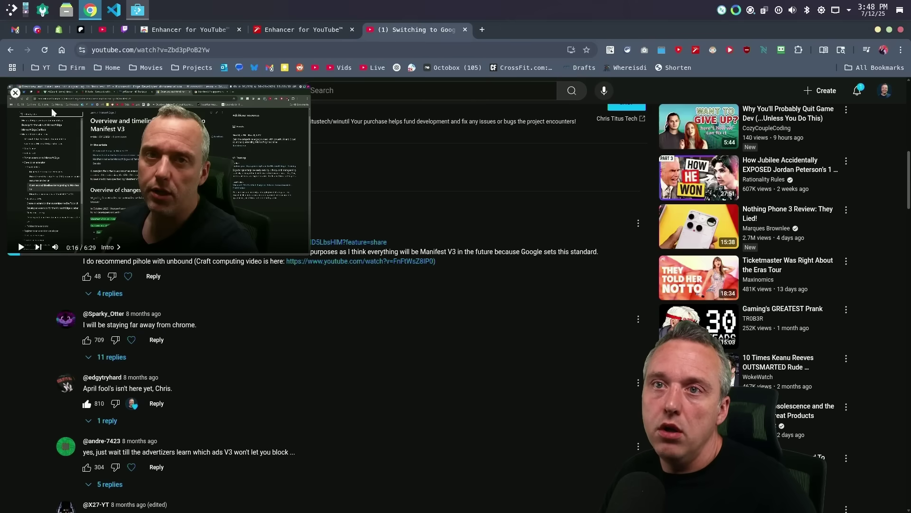
left_click(15, 92)
left_click(55, 90)
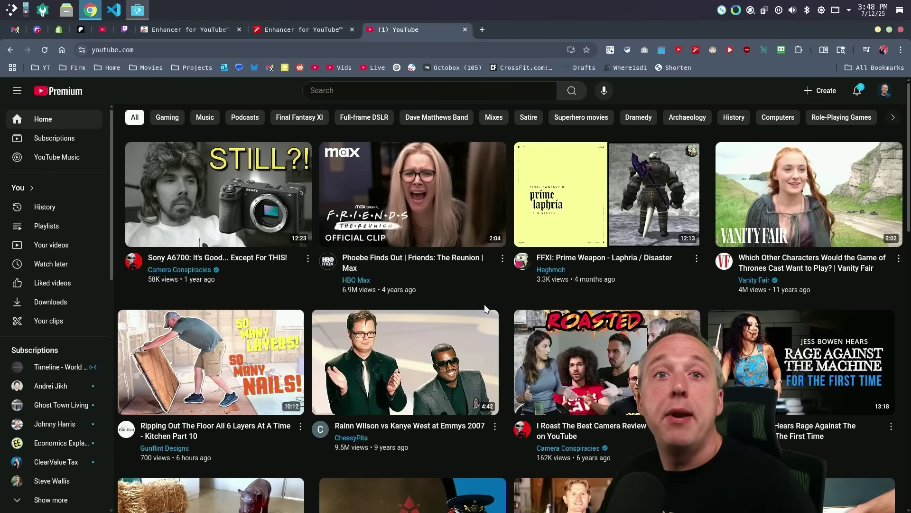
left_click(41, 142)
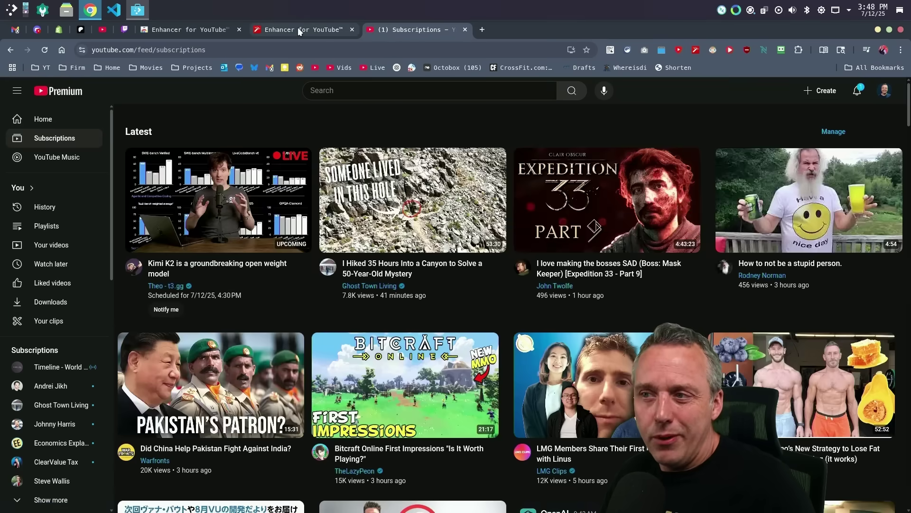
Change Videos per row to 5 and scroll the Subscriptions feed to check the layout
left_click(305, 30)
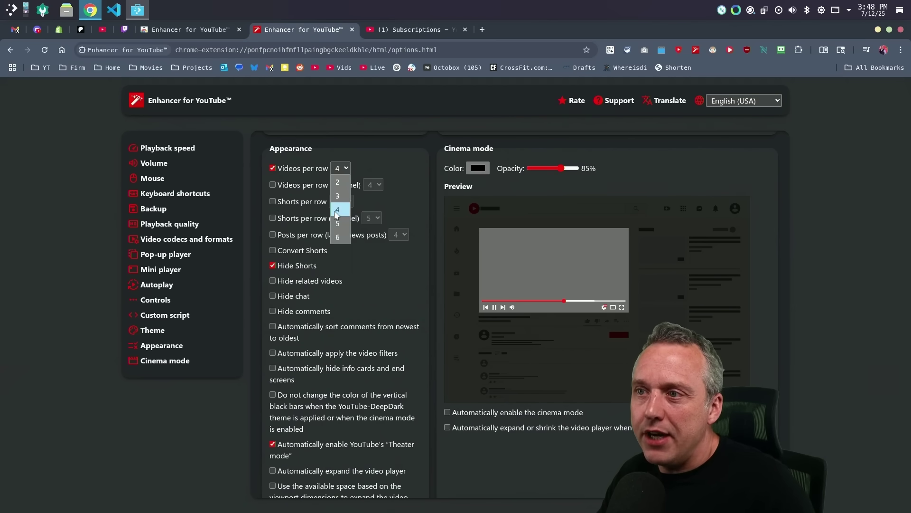
left_click(337, 210)
left_click(405, 31)
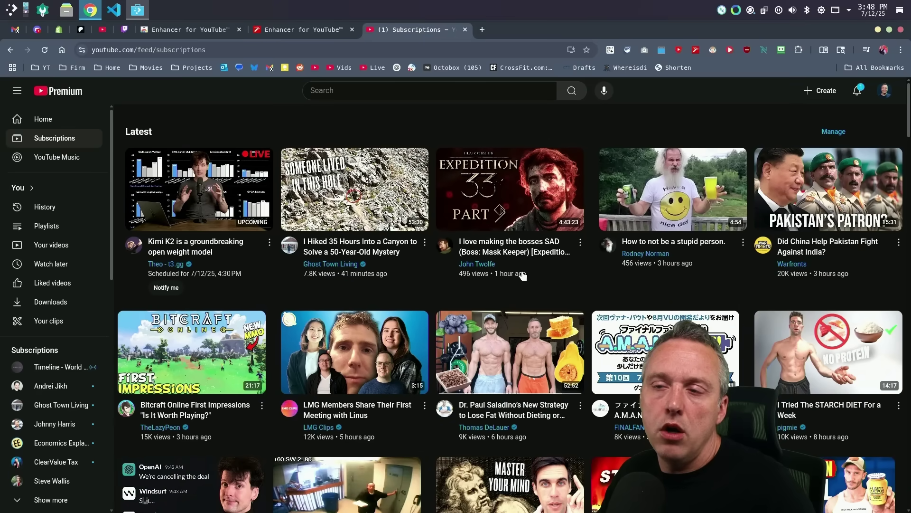
scroll(531, 293, "down", 5)
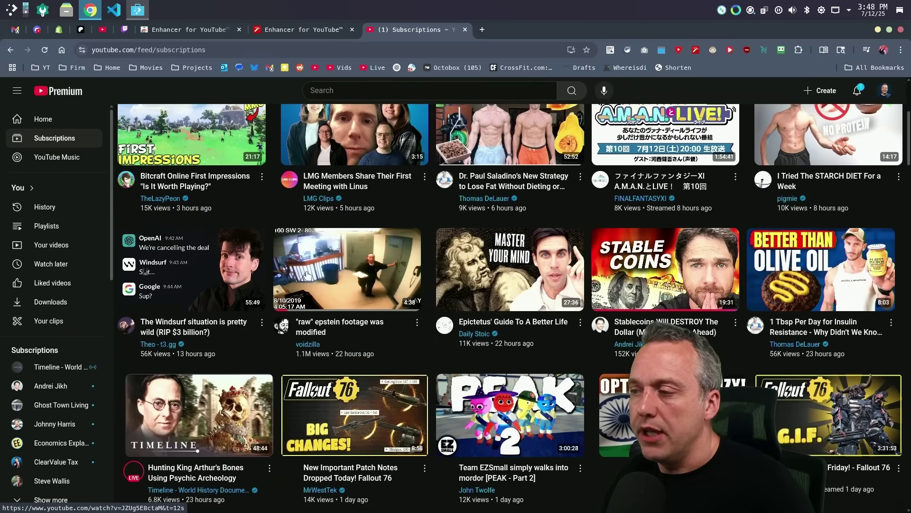
scroll(307, 276, "down", 12)
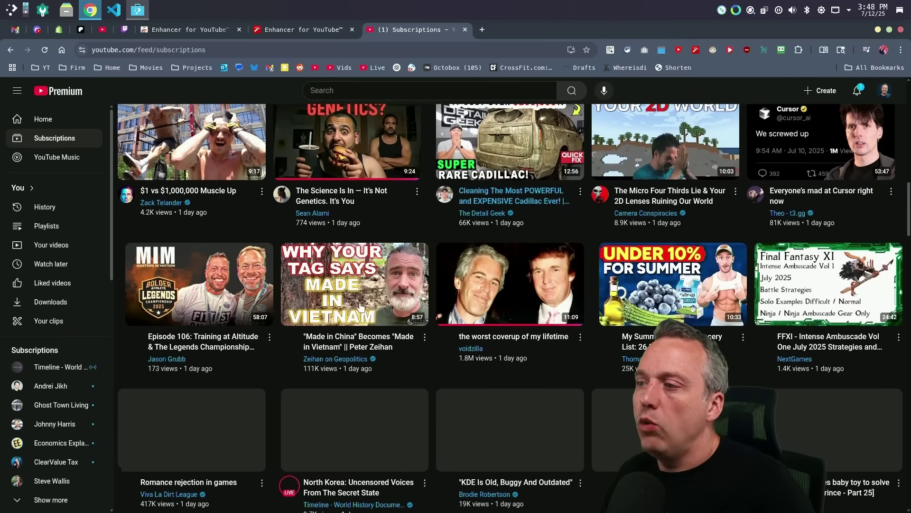
scroll(359, 306, "down", 5)
scroll(359, 306, "up", 15)
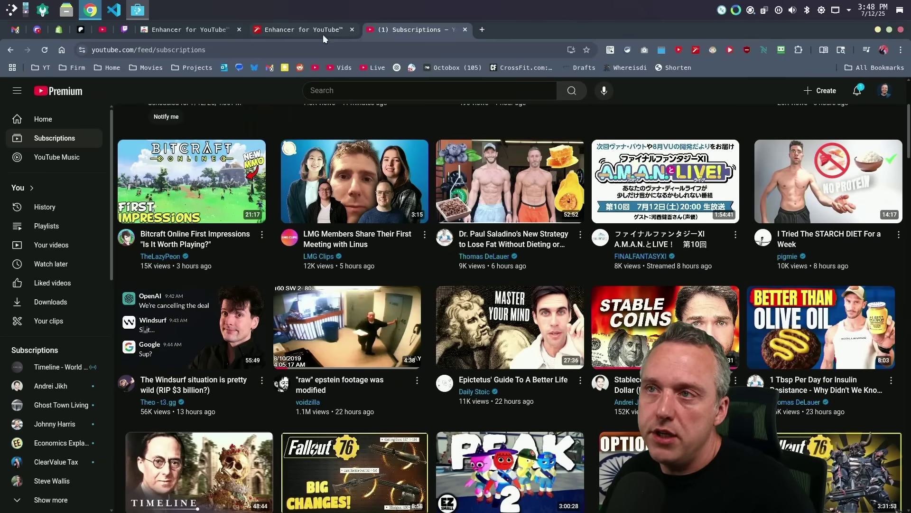
Review the Appearance and Cinema mode settings: 5 videos per row, Shorts hidden, Theater mode on
left_click(304, 31)
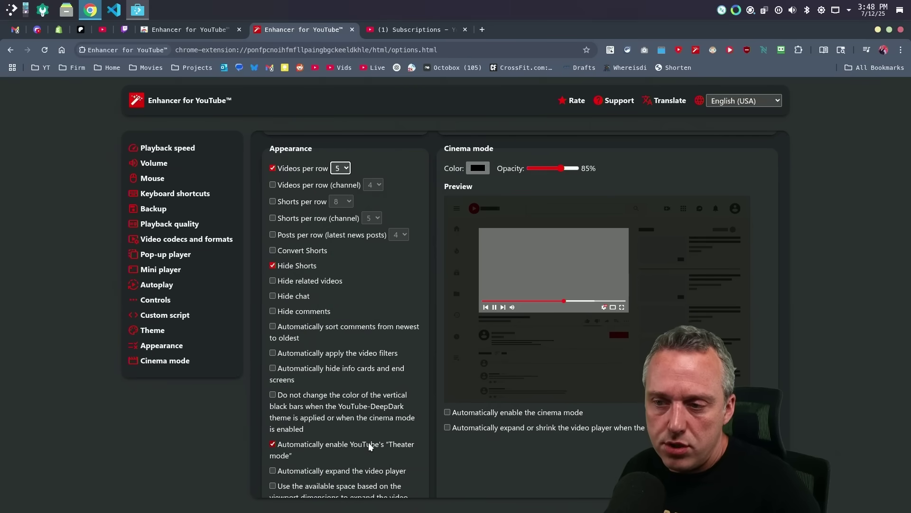
scroll(369, 442, "down", 1)
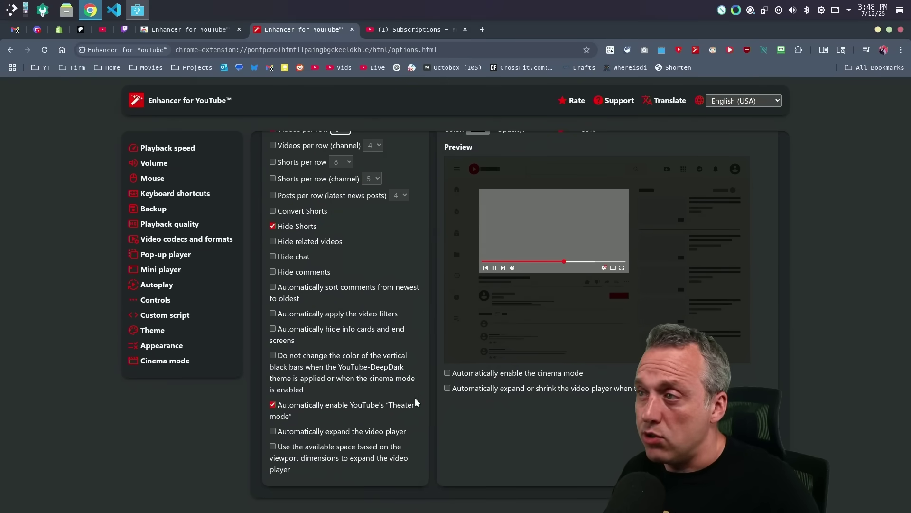
scroll(337, 404, "up", 10)
Glance at the Chrome Web Store listing, then scroll back to the top of Subscriptions
left_click(166, 29)
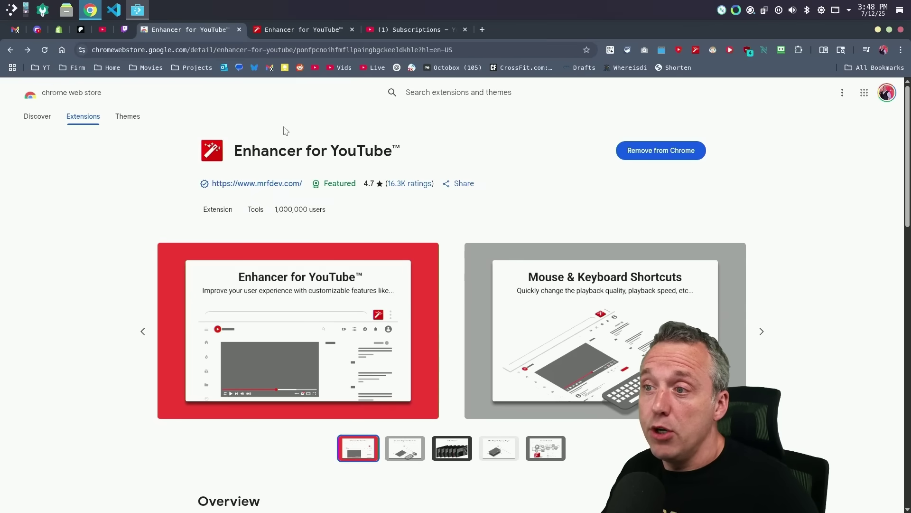
left_click(423, 24)
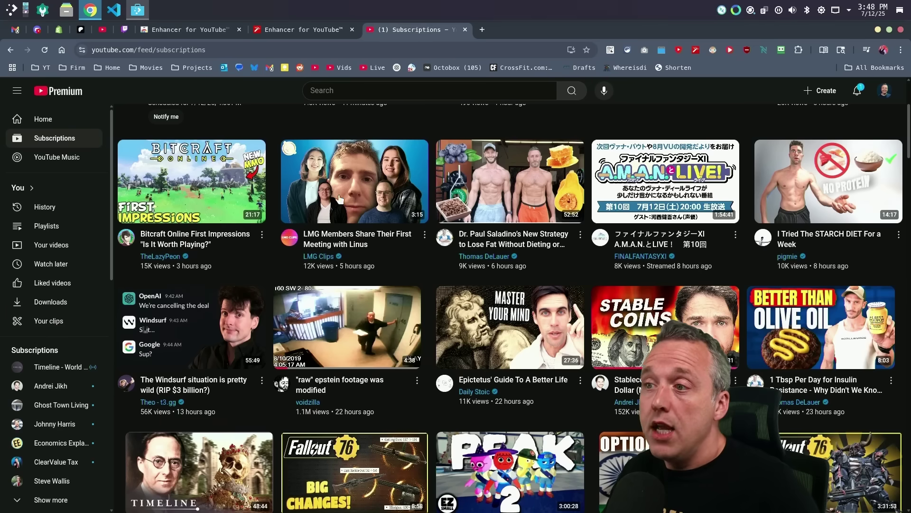
scroll(424, 274, "down", 10)
scroll(423, 274, "up", 10)
scroll(423, 274, "up", 3)
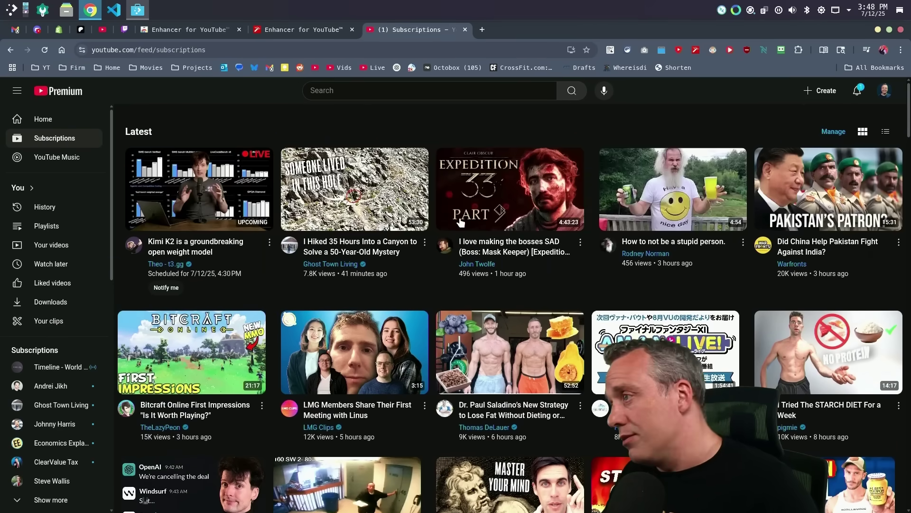